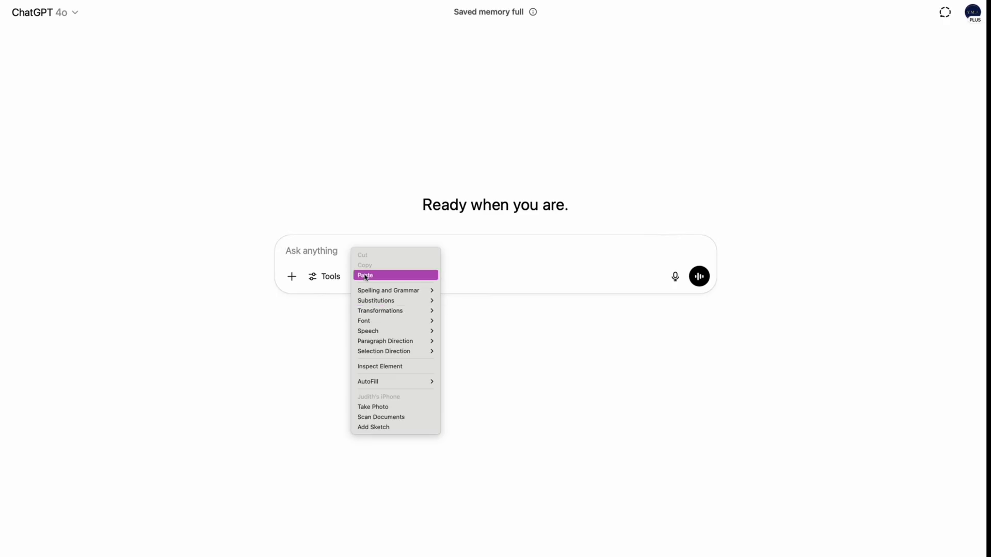
Paste the glasses-wearing animated Black woman description into ChatGPT and send it for an image.
left_click(365, 275)
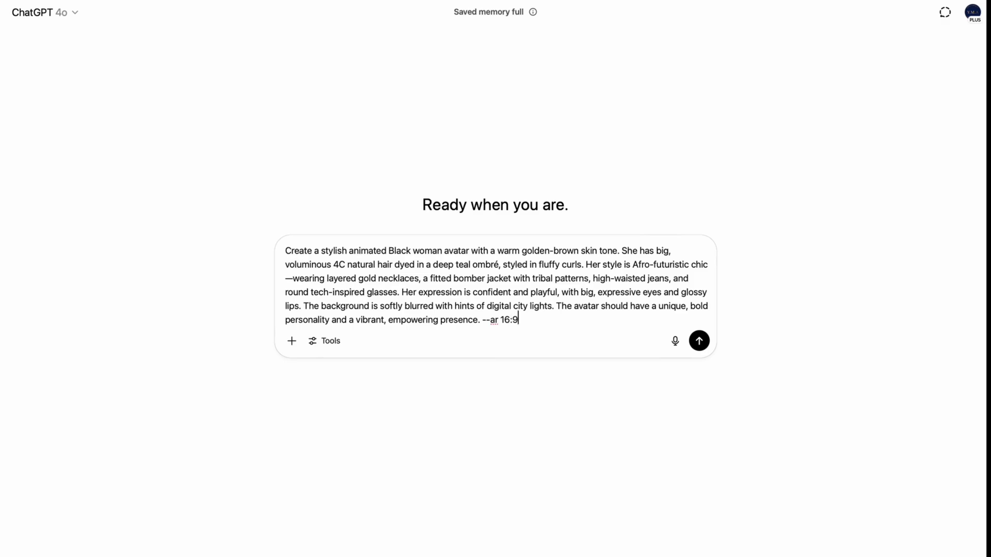
key("Return")
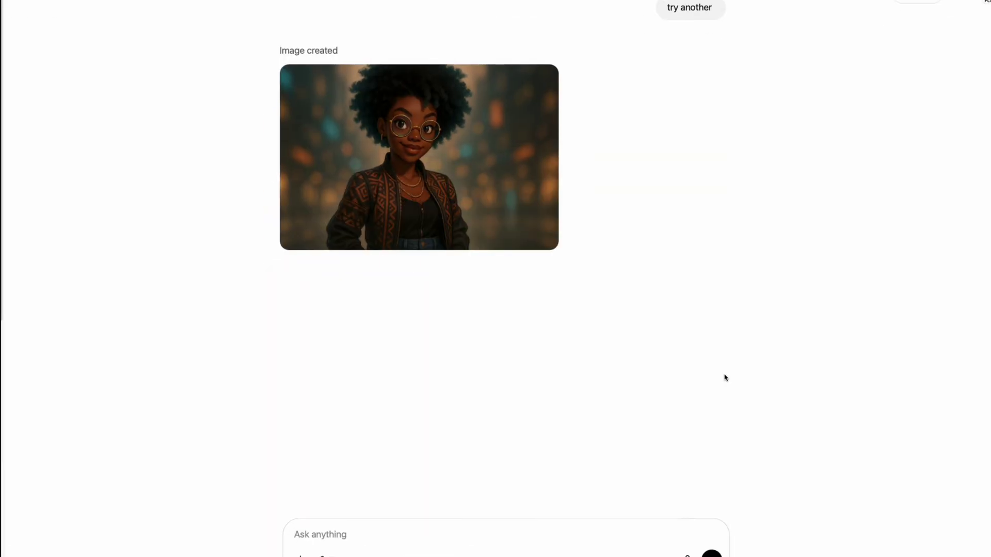
Append ', bright sunny day' to the avatar park prompt in ChatGPT.
scroll(538, 312, "up", 8)
scroll(451, 239, "down", 4)
scroll(453, 330, "down", 3)
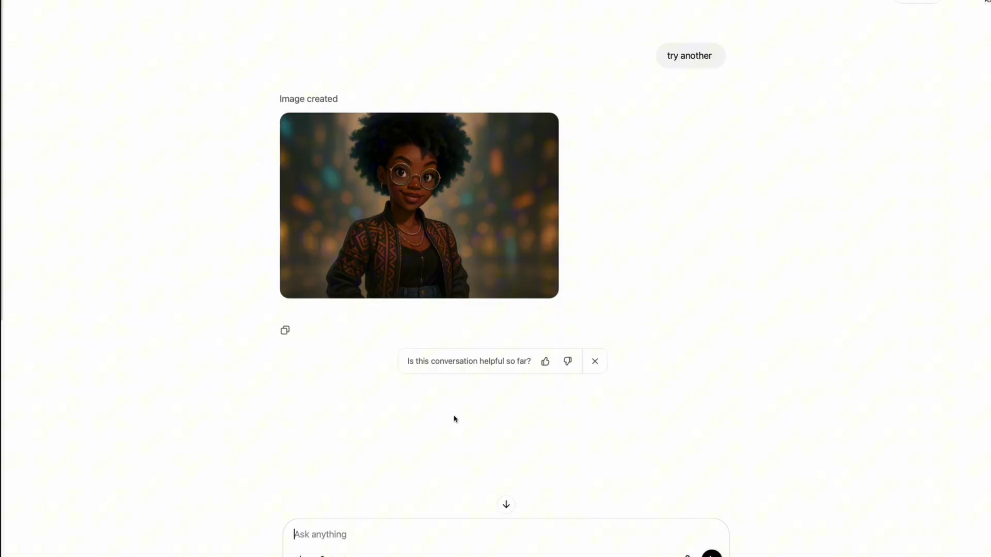
type("she is sitting at a park, bright sunny day")
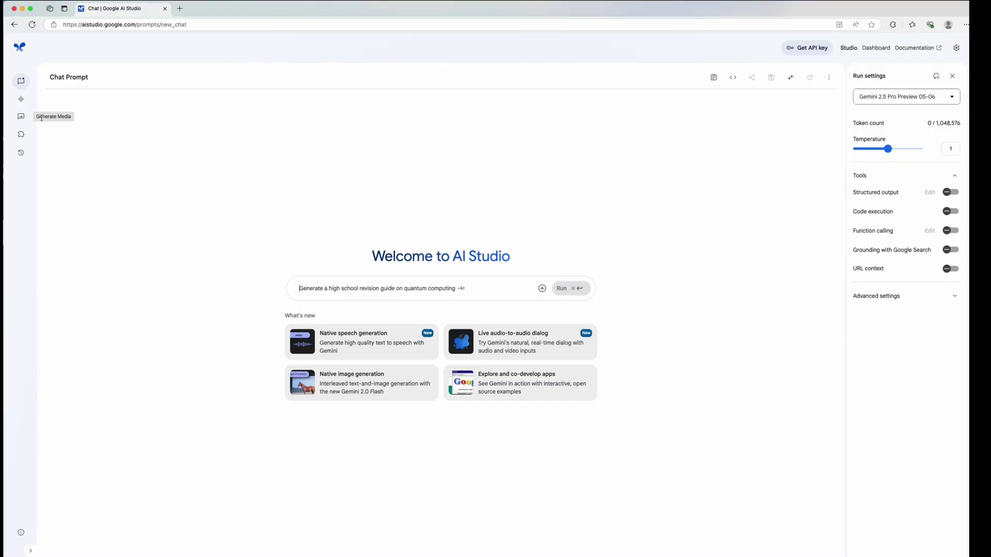
Go to Google AI Studio's generative media section to reach Veo 2 video generation.
left_click(21, 119)
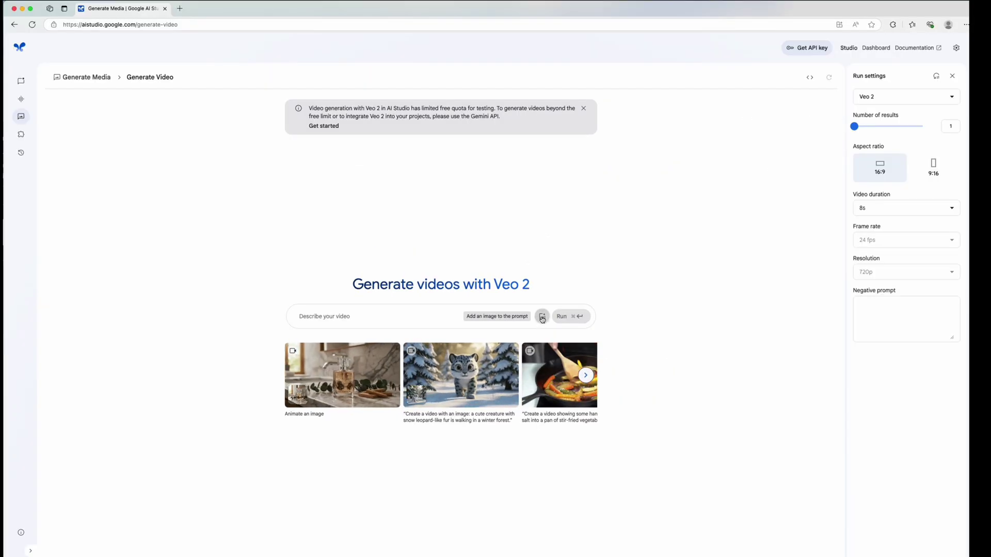
Submit the park avatar image with the hand-gesture motion prompt to Veo 2.
left_click(542, 316)
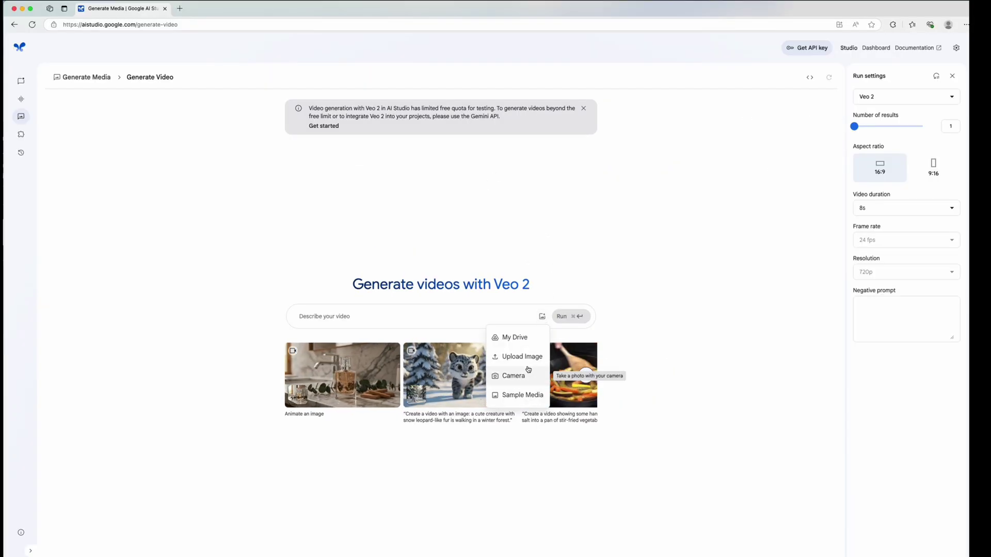
right_click(341, 316)
left_click(363, 383)
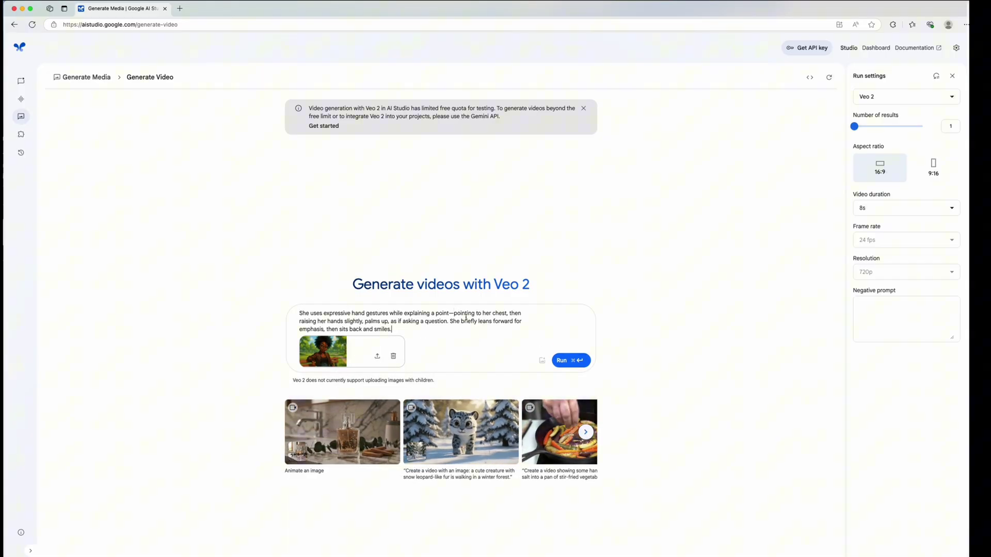
key("super+a")
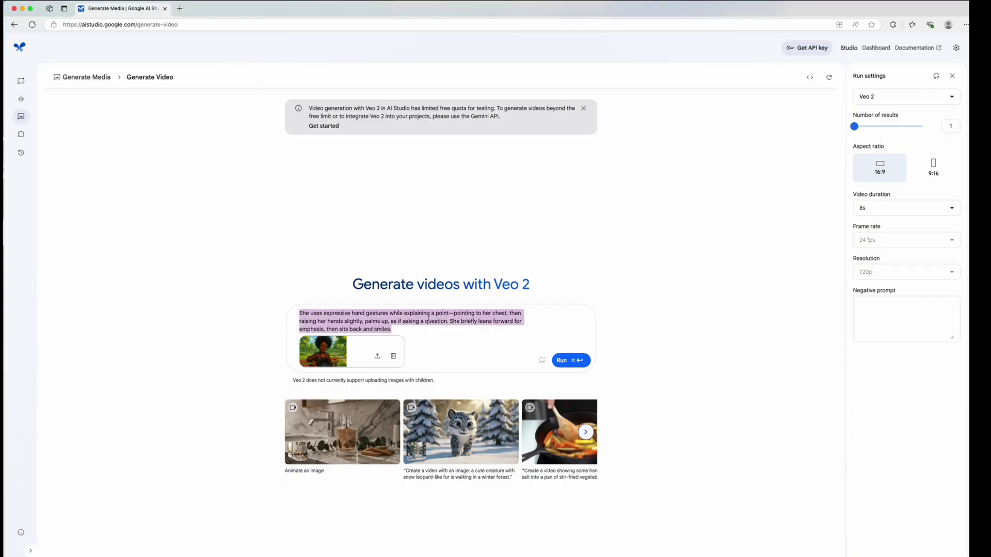
left_click(410, 312)
key("super+Return")
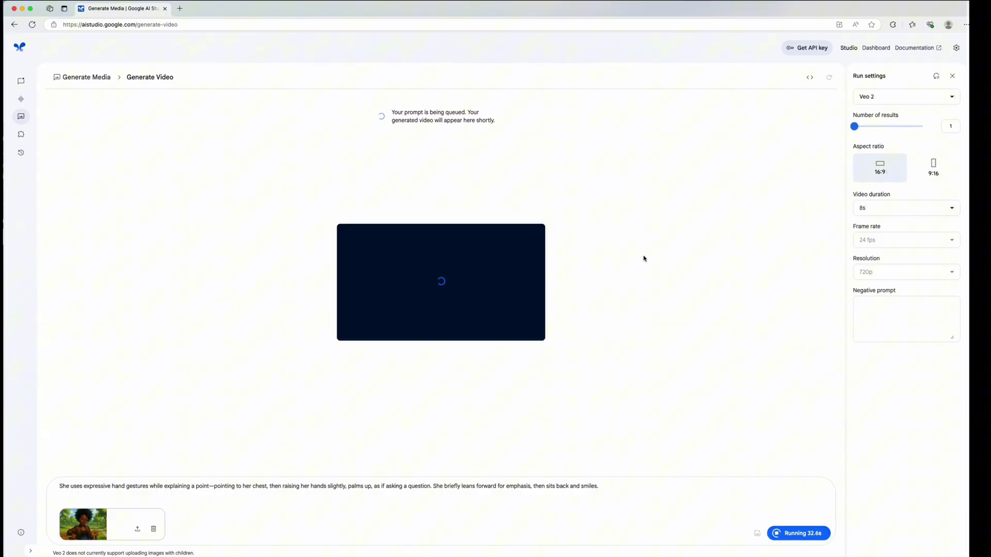
Play back the finished Veo 2 clip of the avatar gesturing on the bench.
left_click(346, 332)
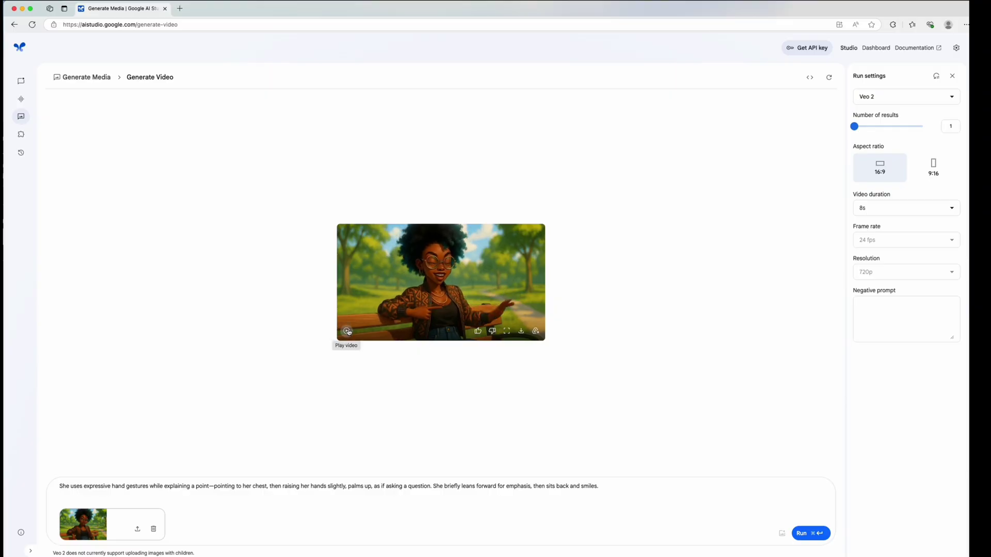
key("super+Return")
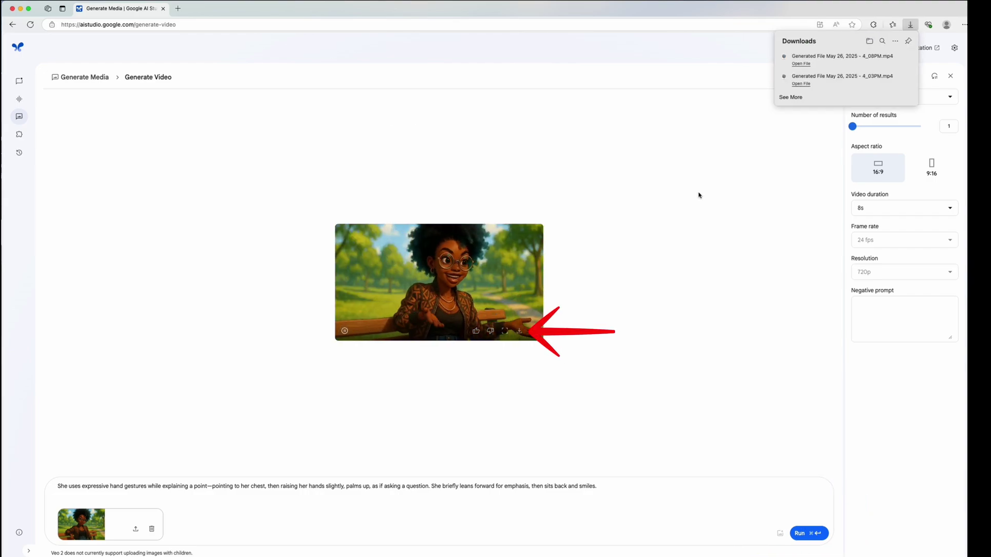
Open Gemini speech generation from Generate Media and set it to single-speaker audio.
left_click(19, 116)
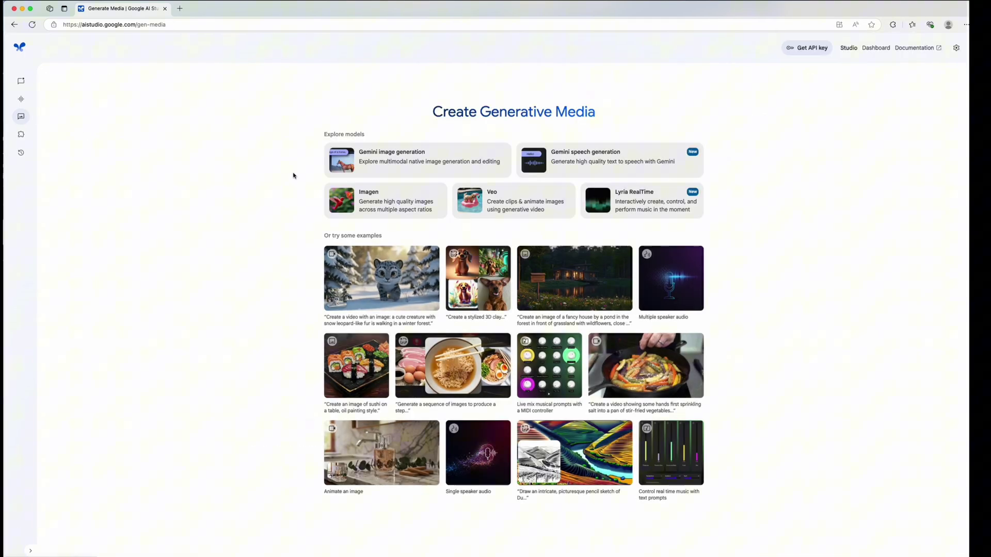
left_click(564, 165)
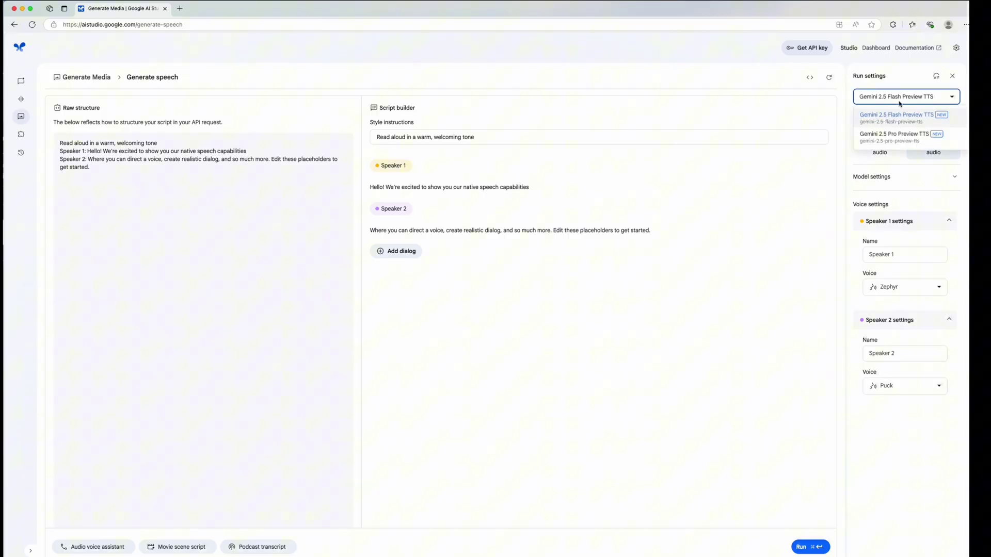
left_click(893, 145)
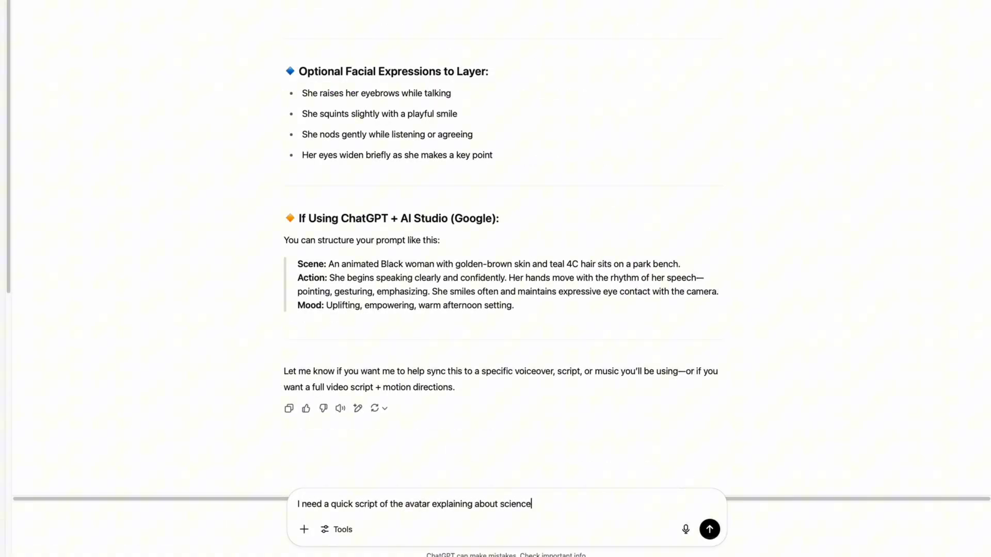
Send ChatGPT the request for a short 10-second science script.
key("Return")
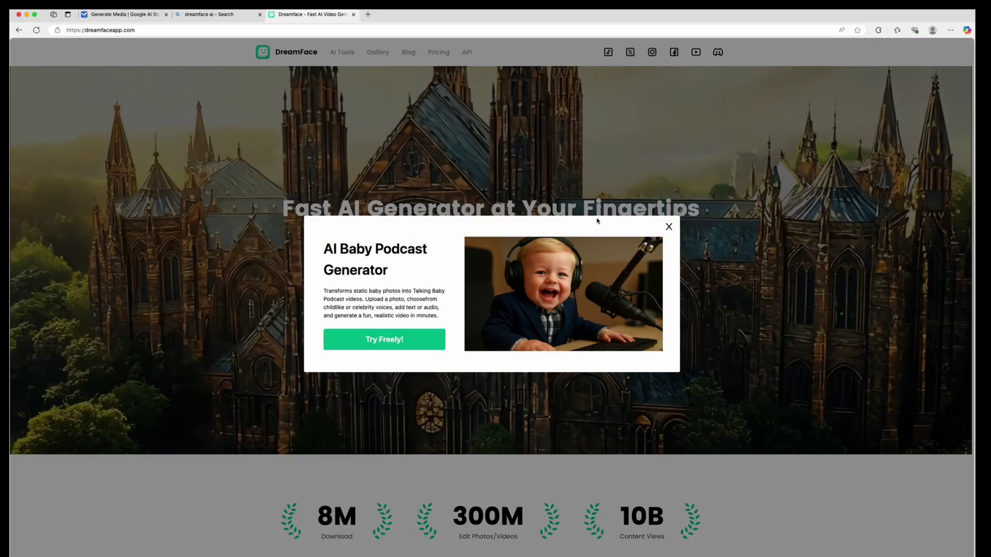
left_click(669, 227)
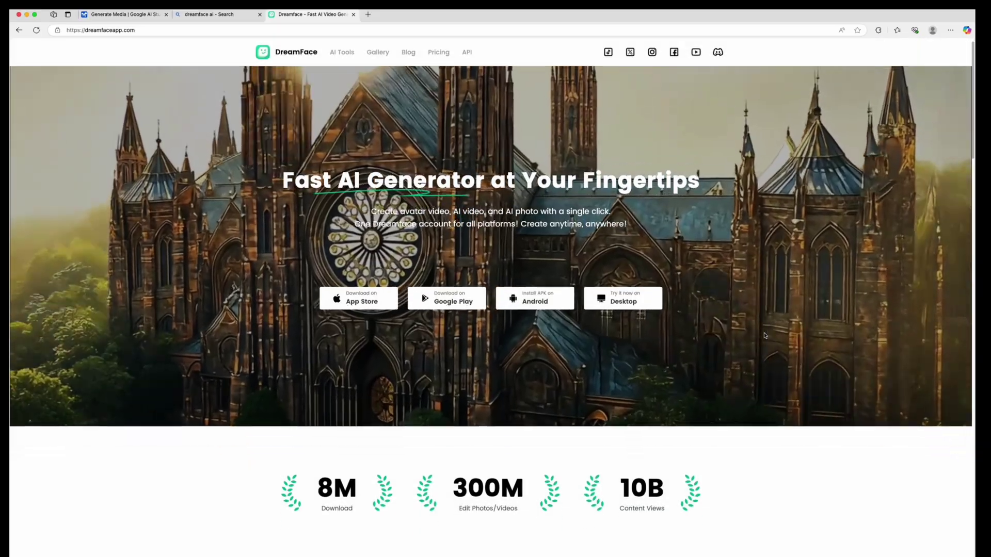
scroll(764, 336, "down", 10)
scroll(764, 335, "down", 4)
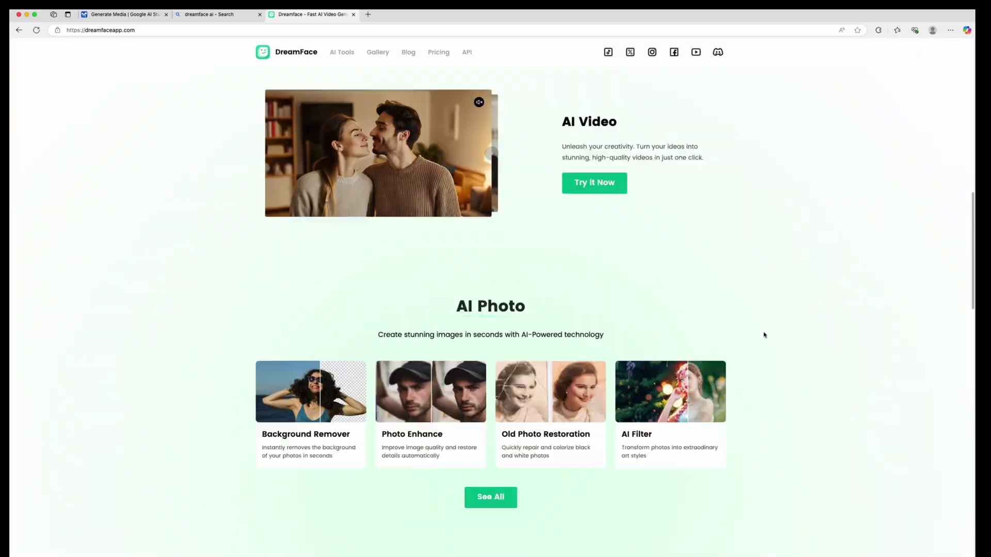
scroll(764, 335, "down", 7)
scroll(763, 336, "down", 10)
scroll(761, 336, "down", 2)
scroll(760, 335, "up", 5)
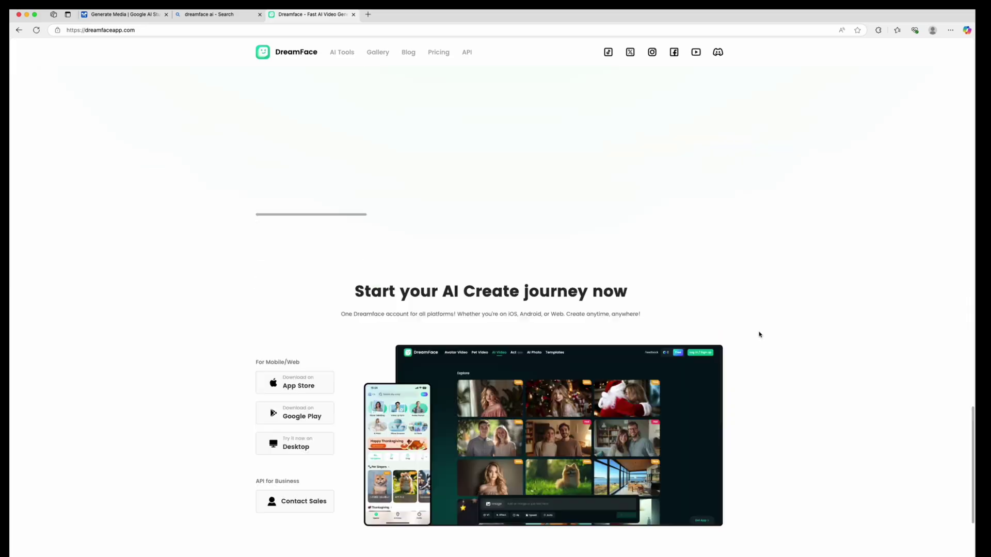
scroll(759, 336, "up", 10)
scroll(754, 336, "up", 10)
scroll(751, 336, "up", 3)
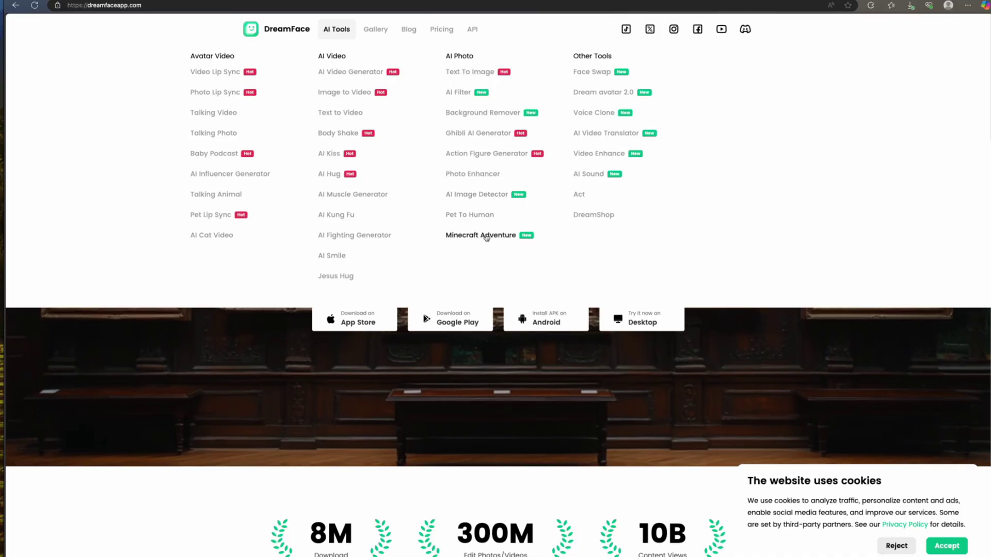
left_click(601, 76)
scroll(620, 336, "down", 5)
scroll(621, 336, "down", 5)
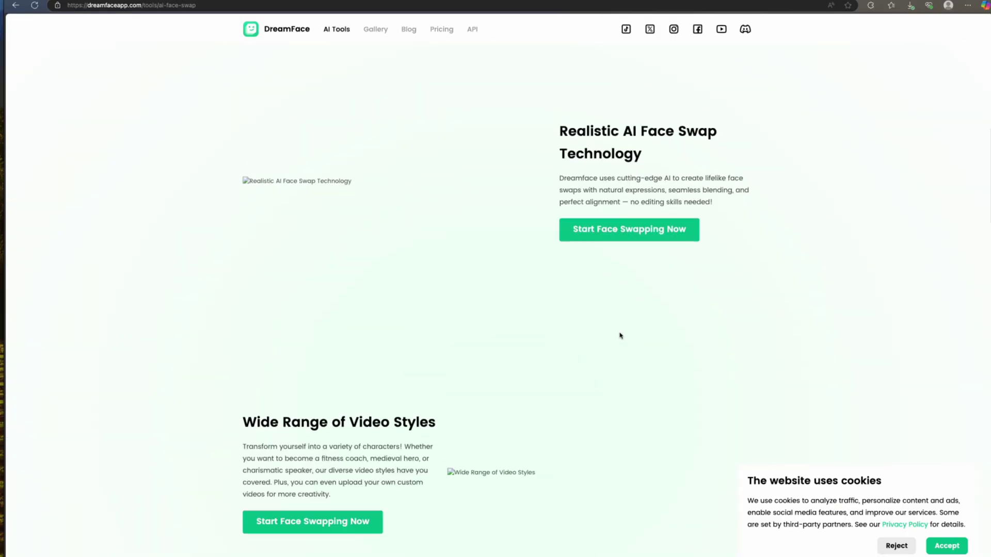
scroll(620, 336, "up", 15)
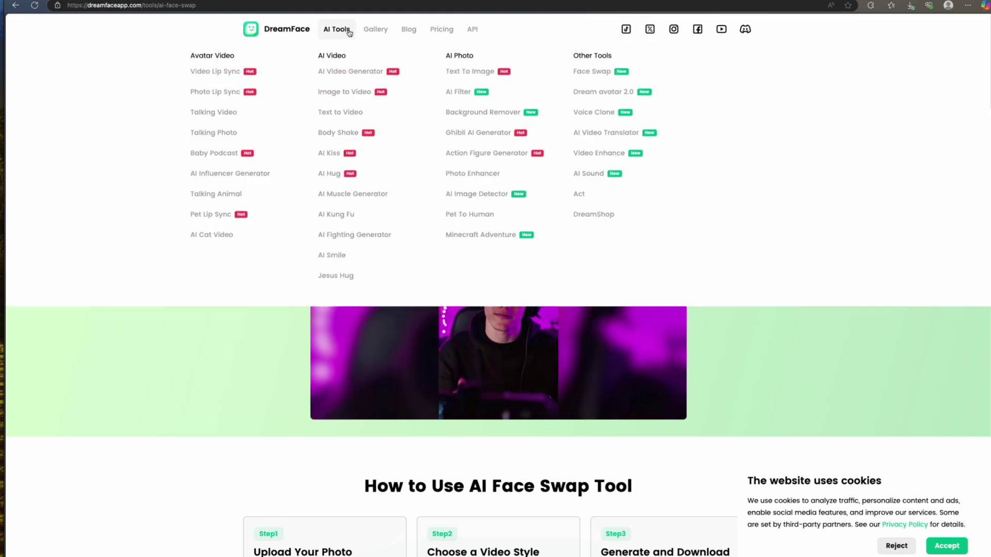
left_click(226, 114)
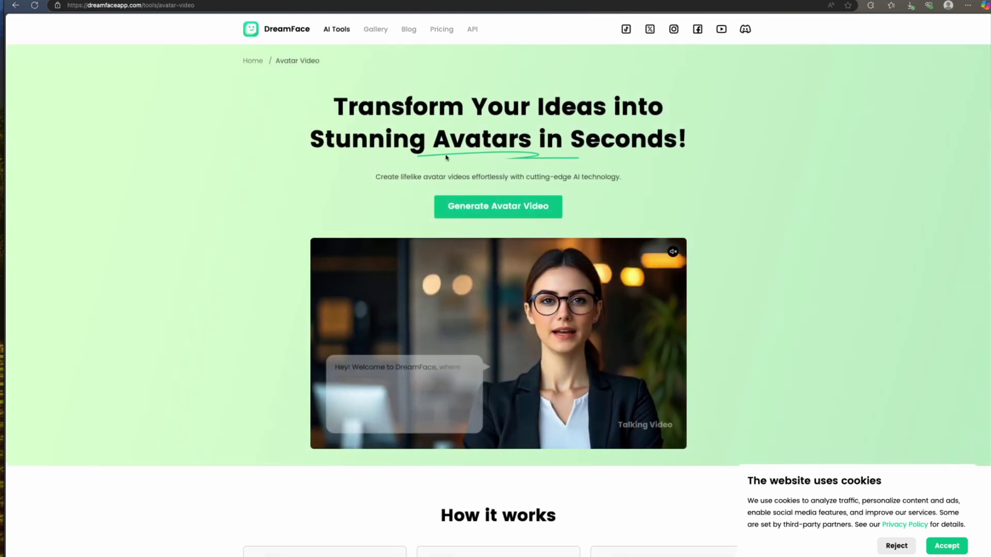
scroll(511, 220, "down", 8)
scroll(517, 222, "down", 5)
scroll(527, 223, "up", 13)
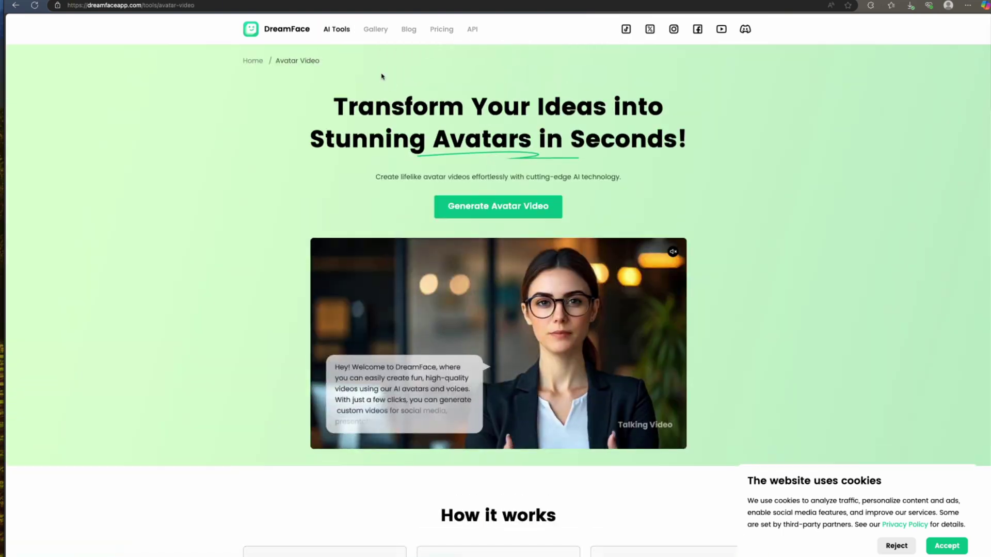
left_click(230, 174)
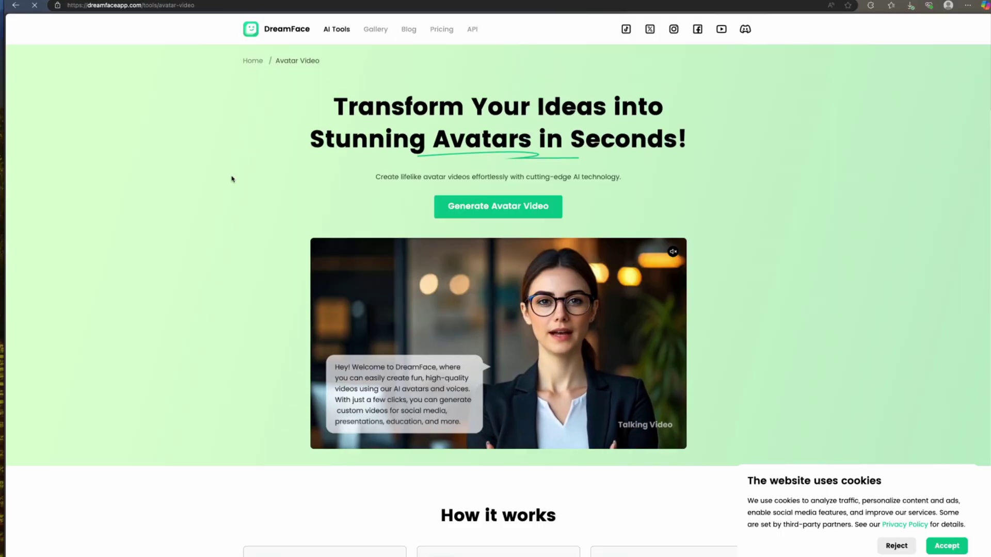
scroll(653, 219, "down", 2)
scroll(721, 248, "down", 2)
scroll(721, 248, "down", 5)
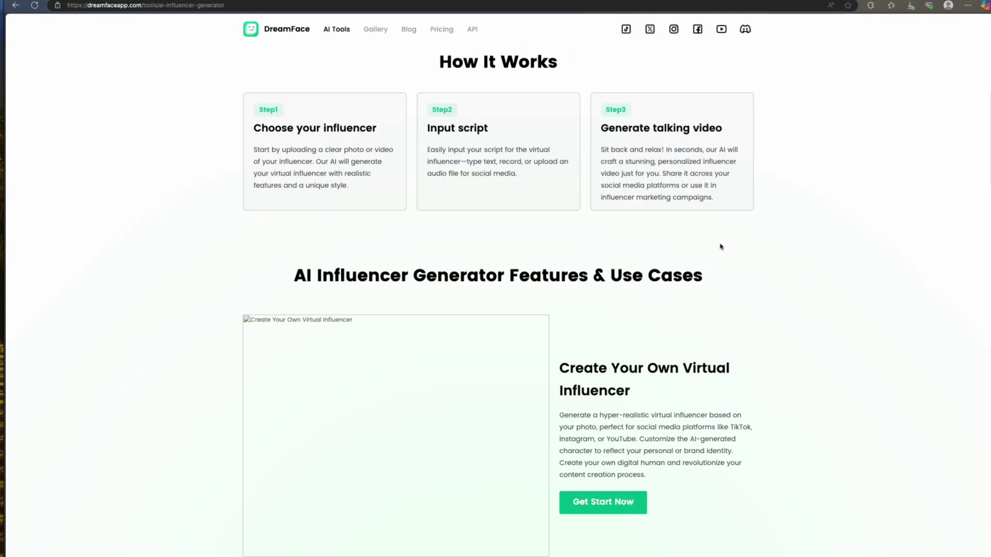
scroll(720, 247, "up", 9)
mouse_move(336, 29)
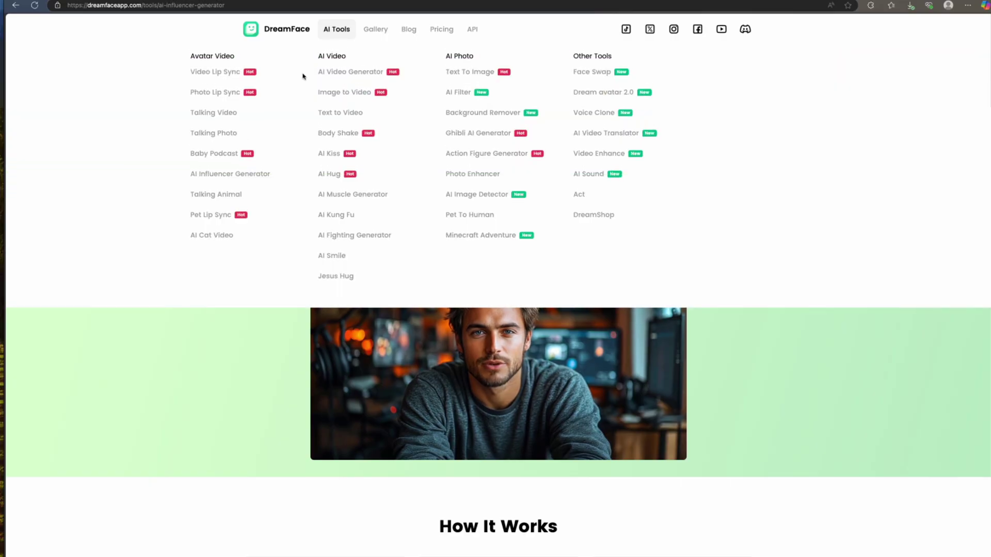
left_click(227, 196)
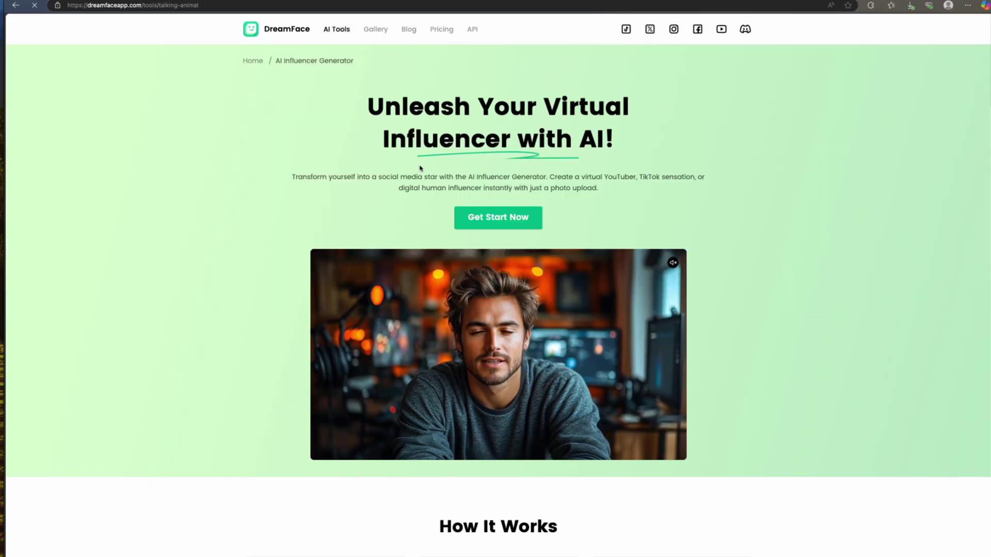
scroll(586, 201, "down", 4)
scroll(583, 196, "up", 4)
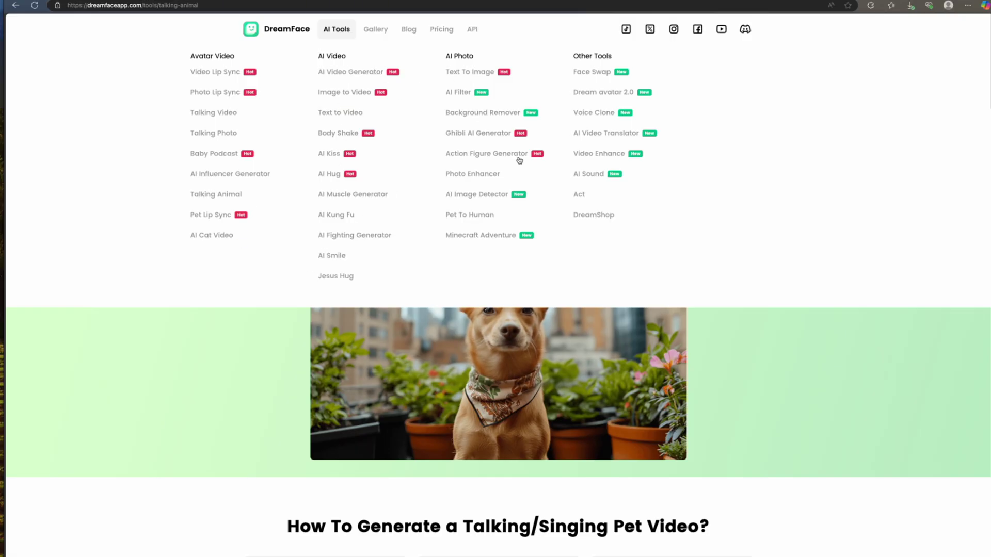
left_click(486, 176)
scroll(644, 218, "down", 5)
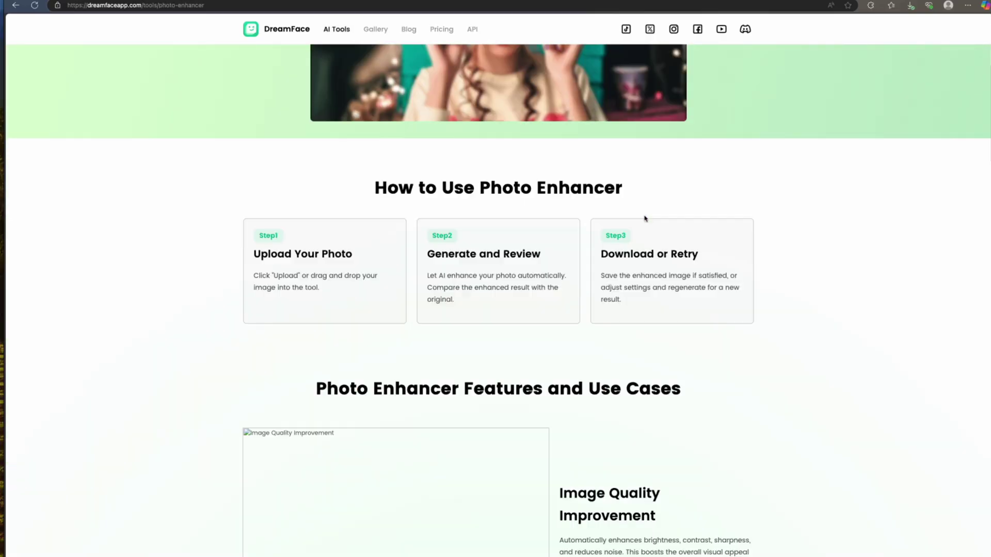
scroll(640, 219, "up", 3)
scroll(639, 221, "up", 3)
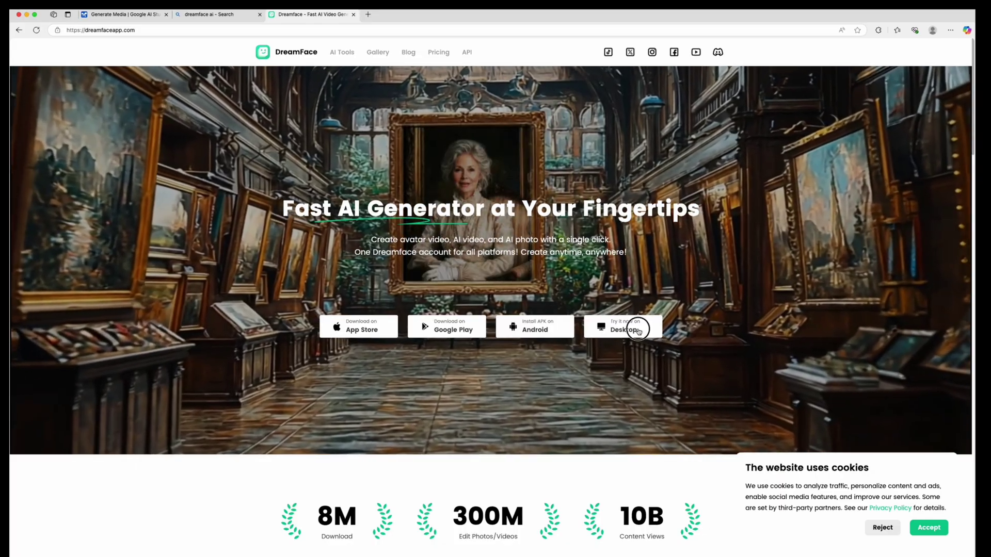
Generate a DreamFace Avatar Video from the park-bench image and download.wav audio.
left_click(638, 331)
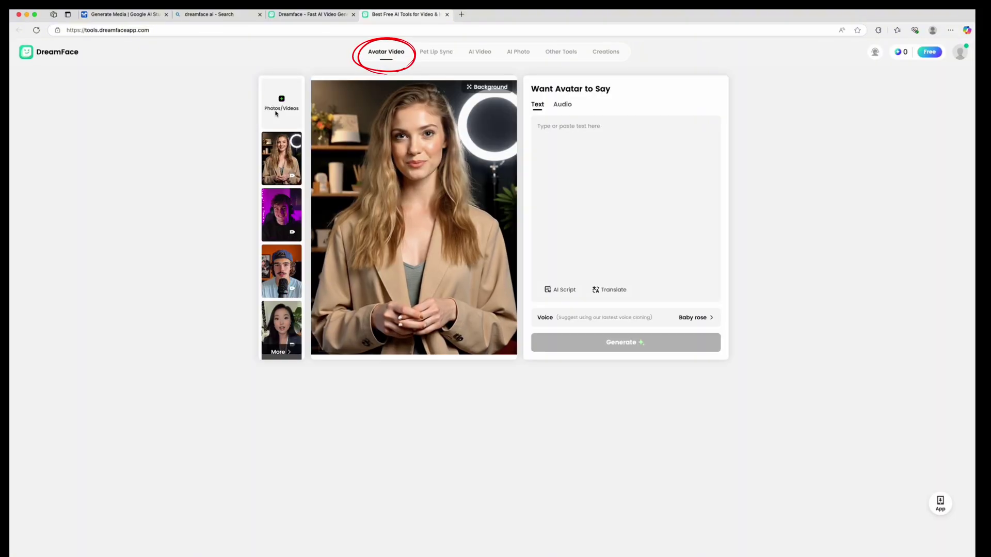
left_click(278, 103)
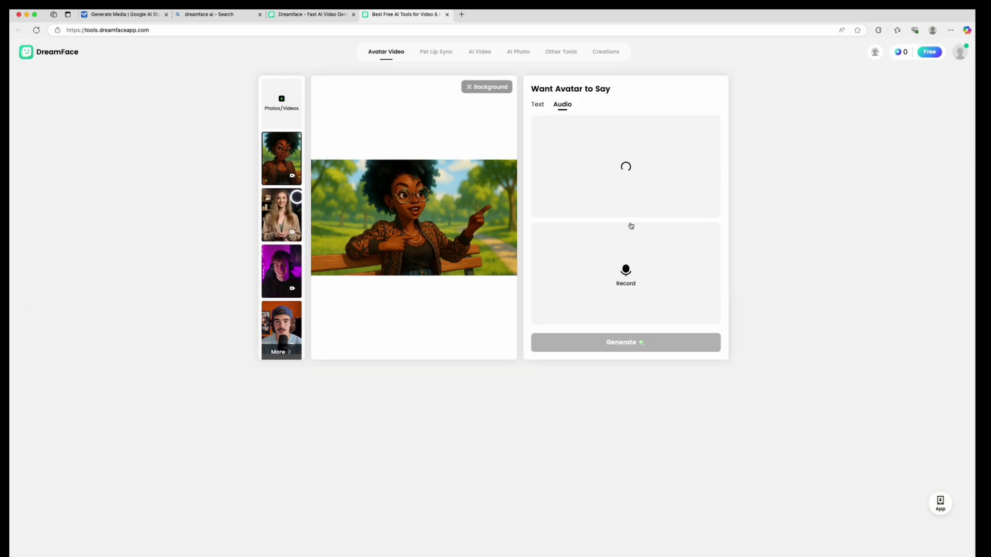
left_click(546, 212)
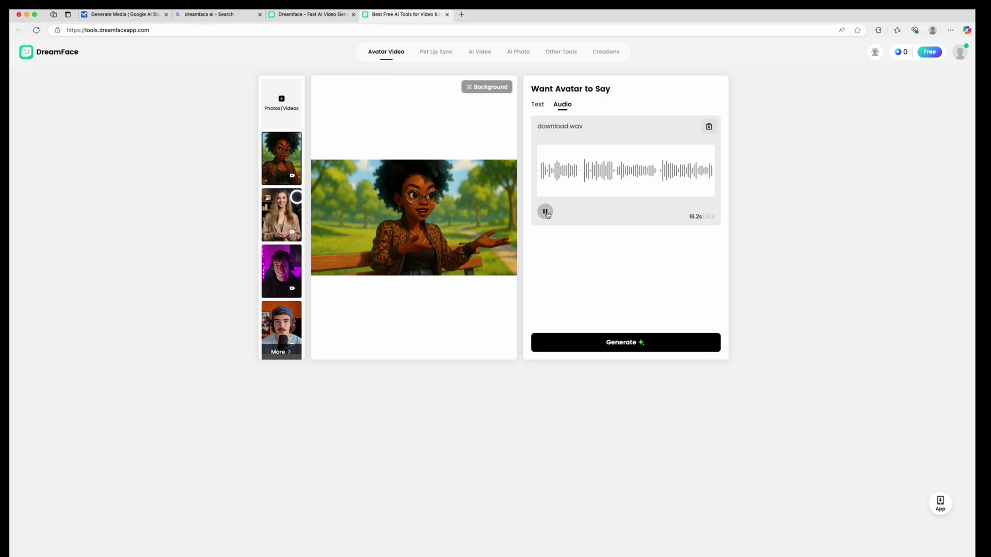
left_click(644, 349)
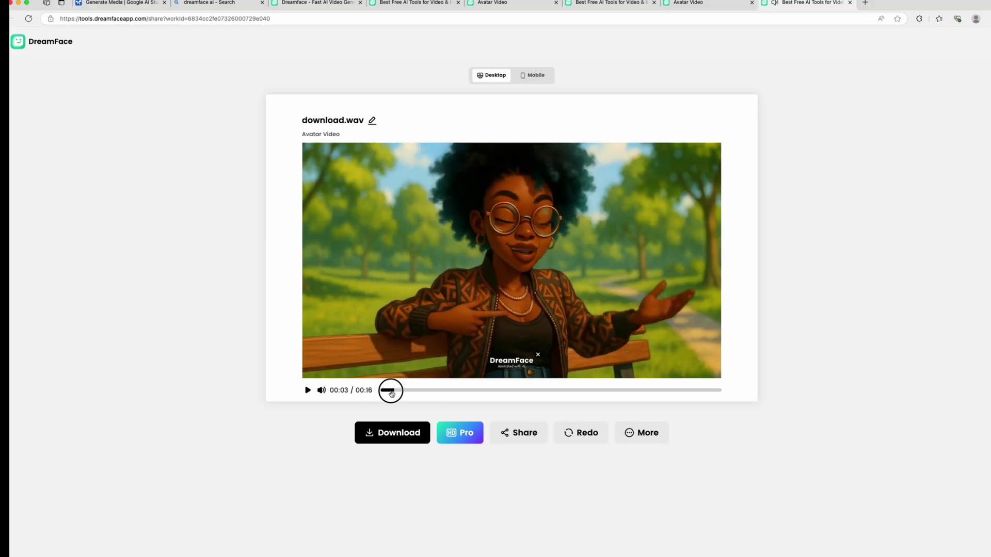
Play the finished 16-second lip-synced park-bench avatar video.
left_click(391, 390)
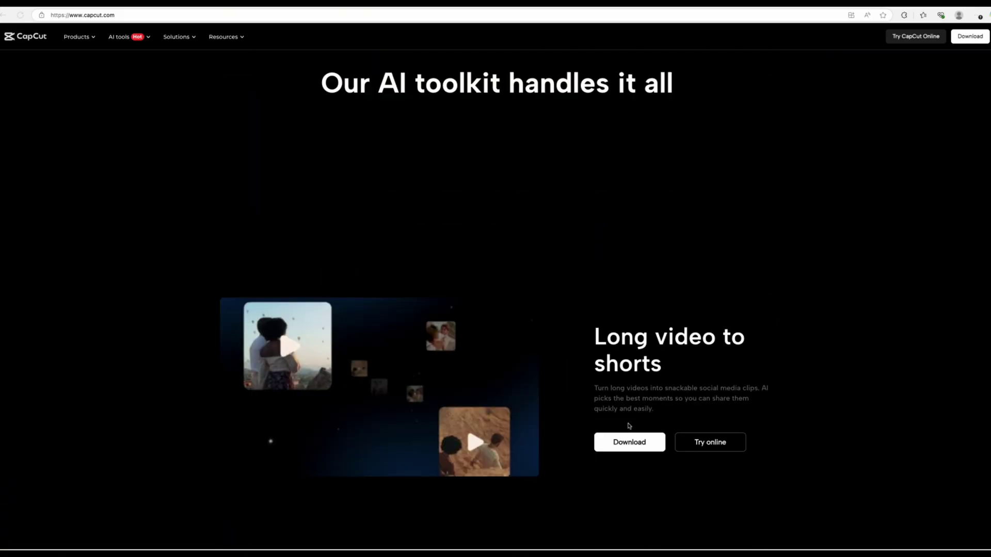
Scroll CapCut's homepage down to its AI tools overview.
scroll(650, 440, "down", 5)
scroll(649, 440, "down", 5)
scroll(650, 440, "down", 5)
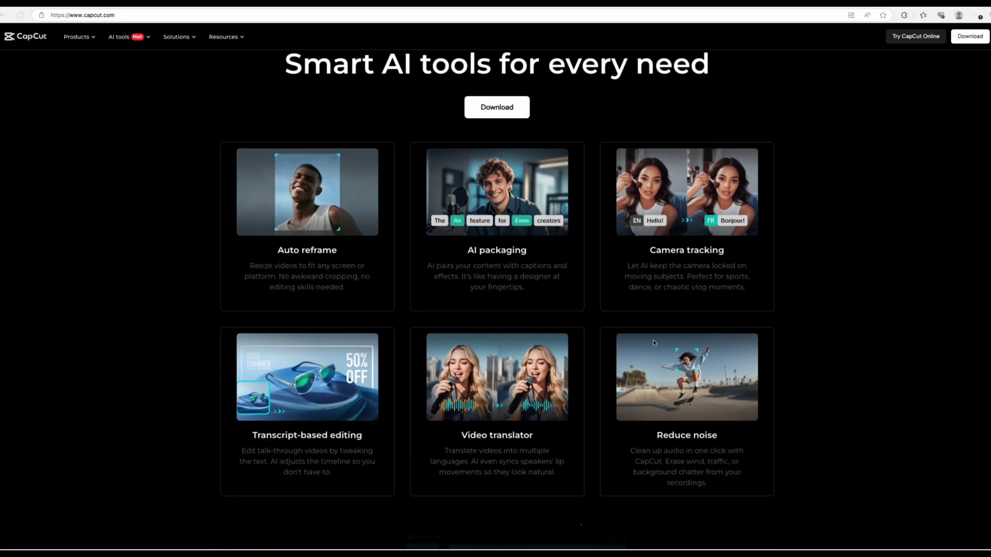